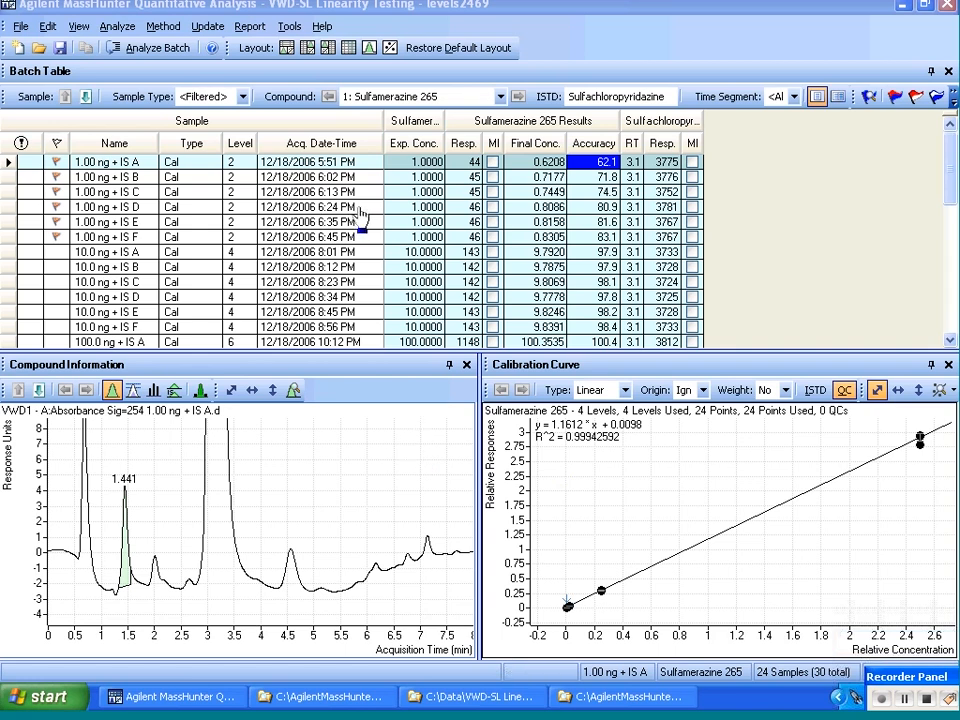
- Maximize the batch table and change its layout to the vertical nested table
left_click(349, 48)
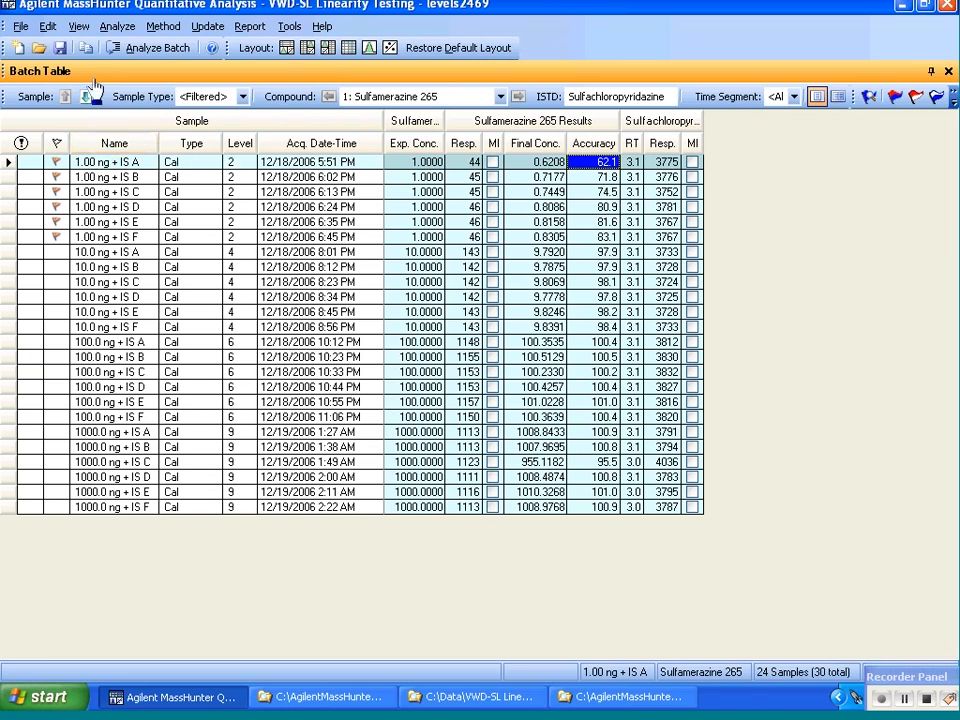
left_click(78, 27)
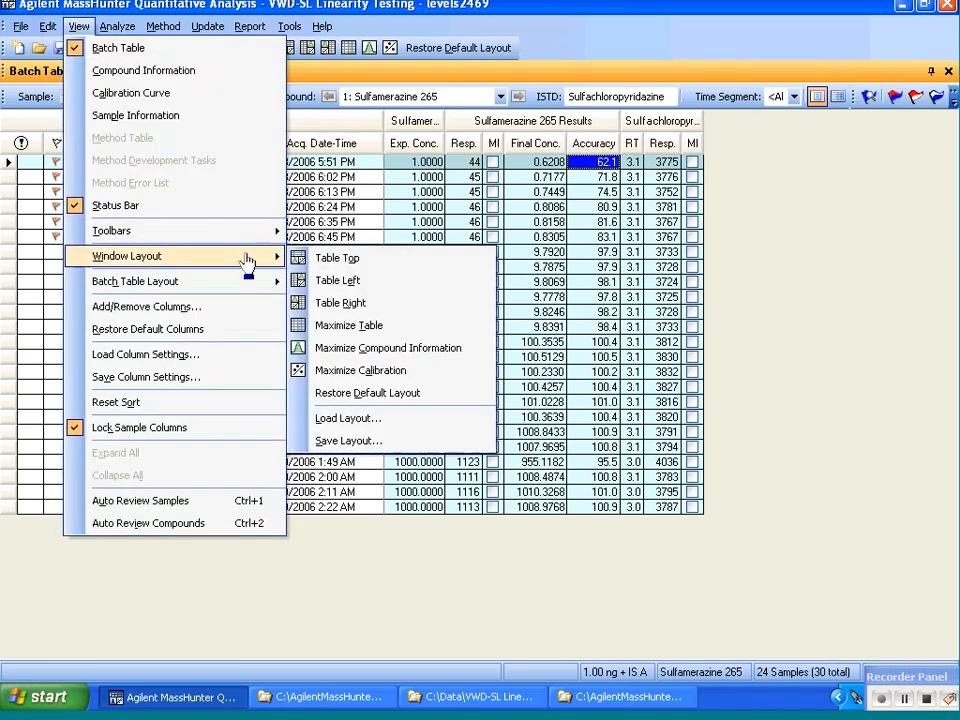
mouse_move(253, 287)
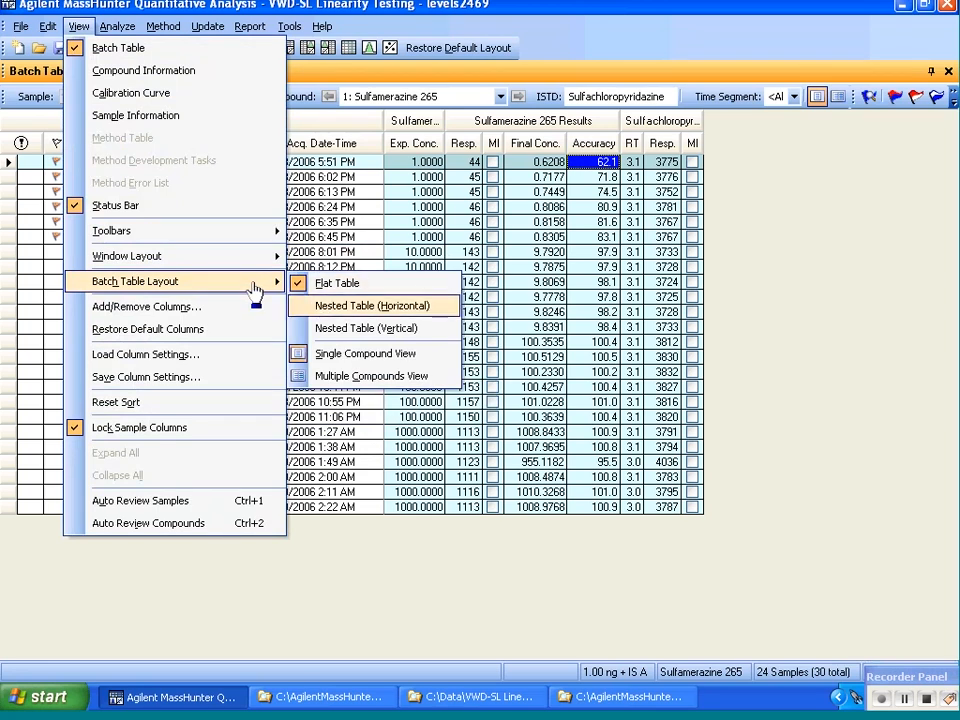
left_click(320, 329)
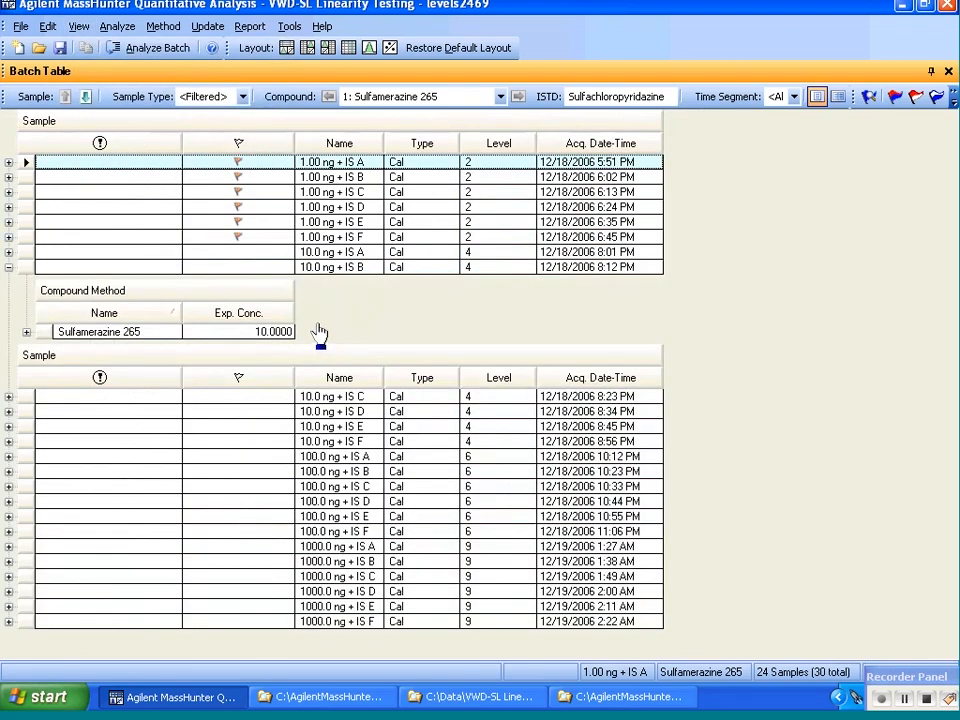
- Expand the Sulfamerazine 265 compound under sample 10.0 ng + IS B to show its Calibration table
left_click(27, 333)
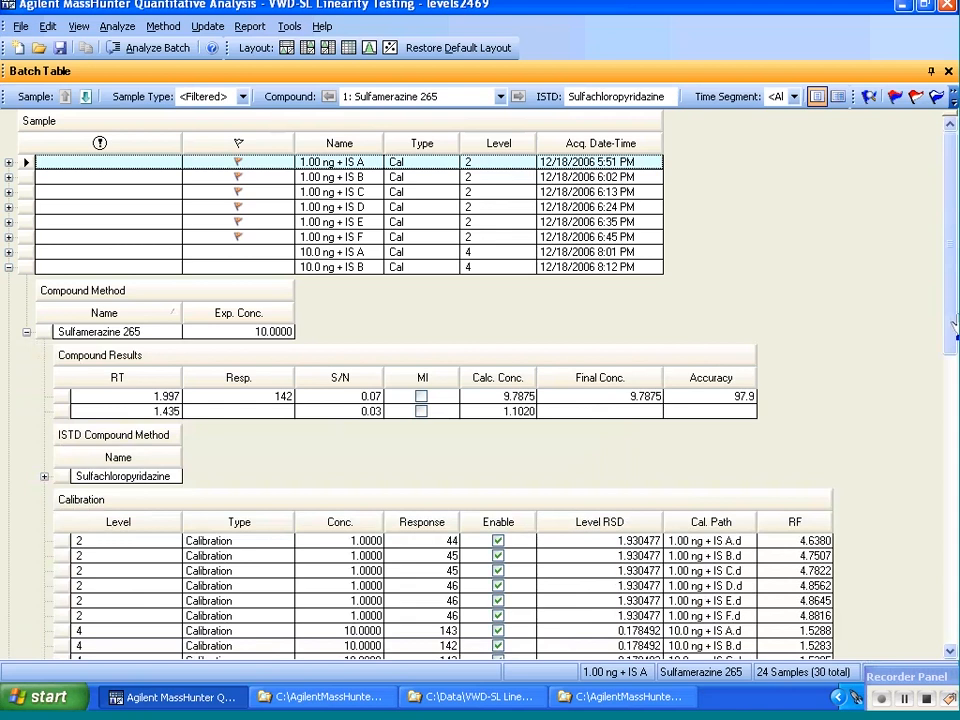
scroll(948, 372, "down", 2)
scroll(948, 372, "down", 6)
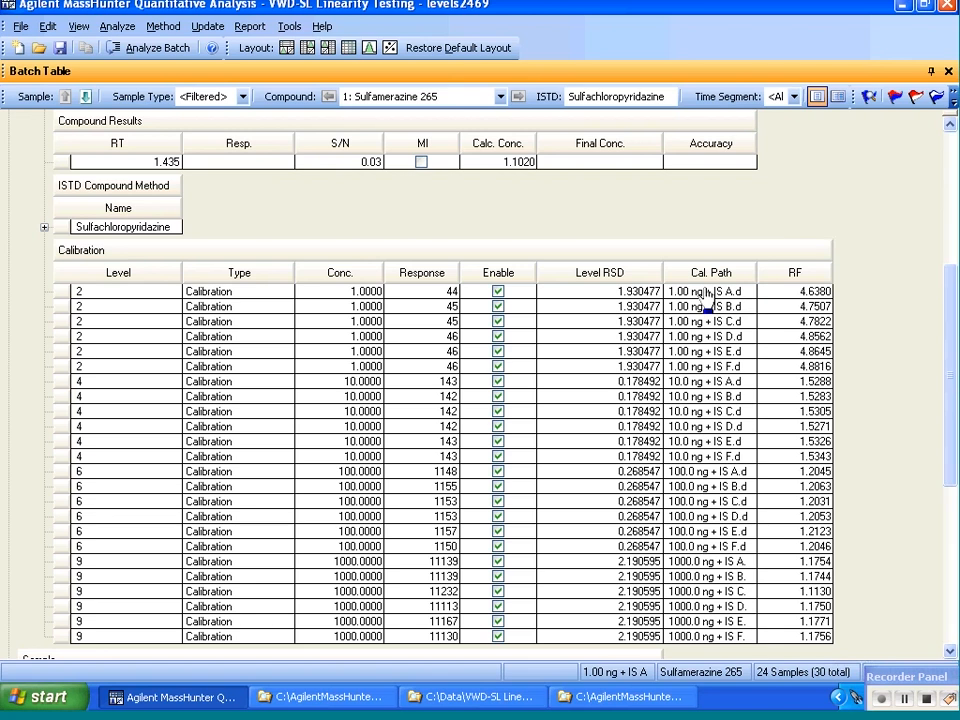
- Sort the Calibration table by RF in ascending order and move the RF column in front of Level RSD
left_click(781, 276)
left_click_drag(781, 276, 540, 280)
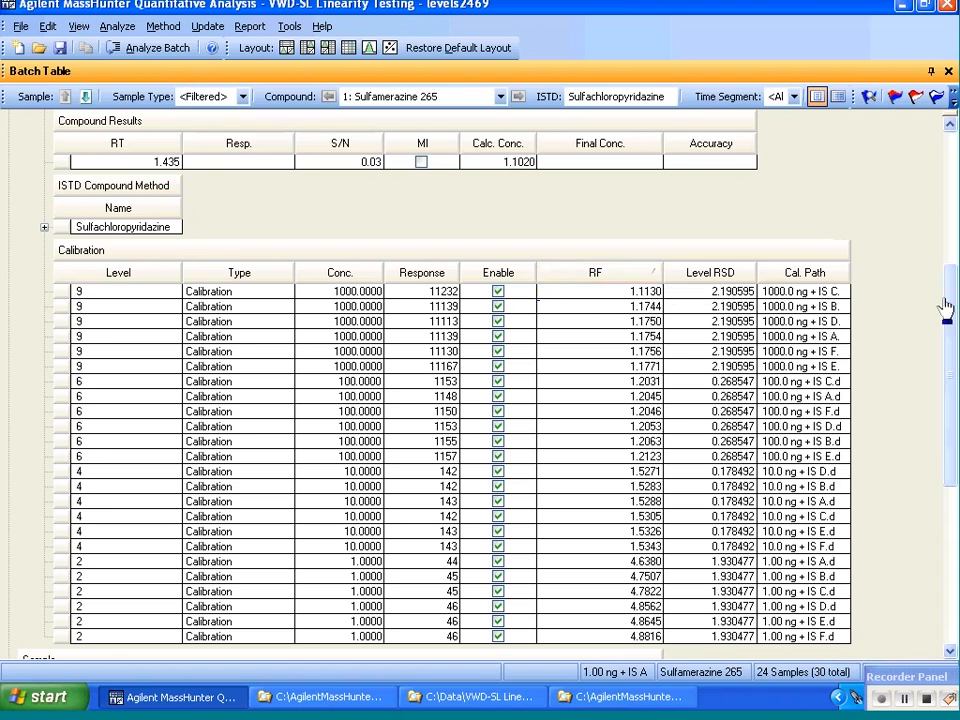
left_click_drag(949, 304, 952, 330)
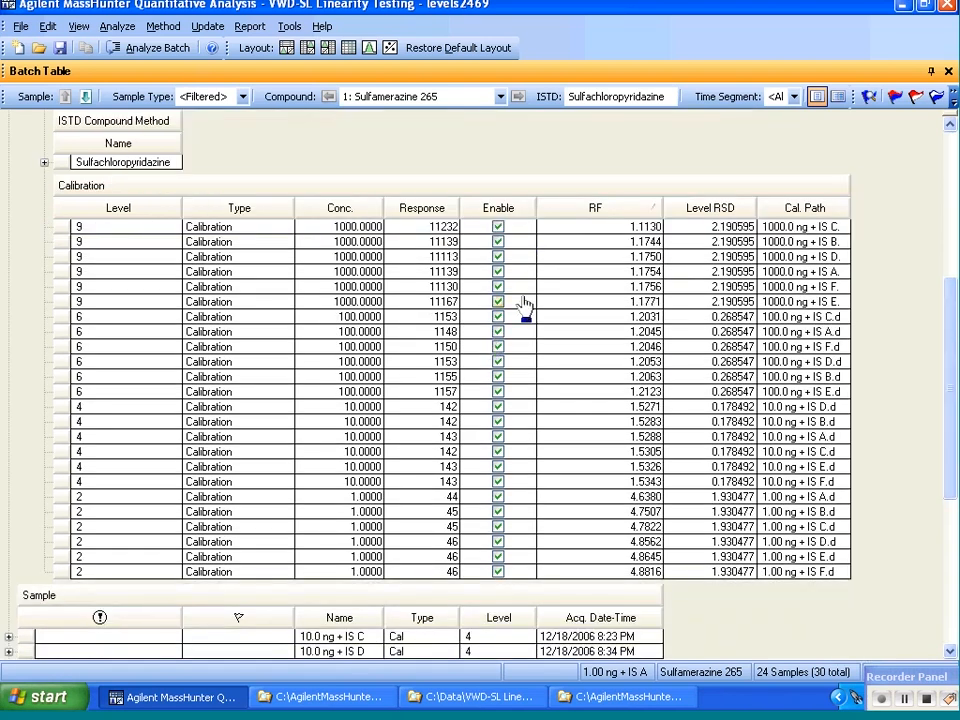
- Export the batch table to an Excel file named PrecisionRSDcalc in the VWD-SL Linearity Testing folder
left_click(20, 27)
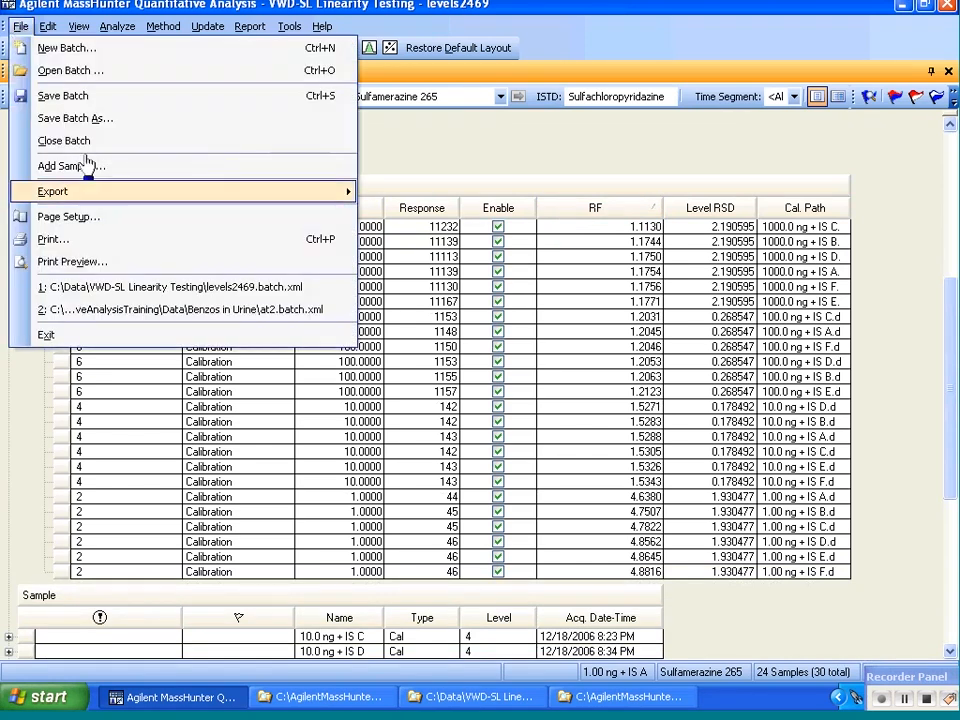
mouse_move(268, 195)
left_click(398, 200)
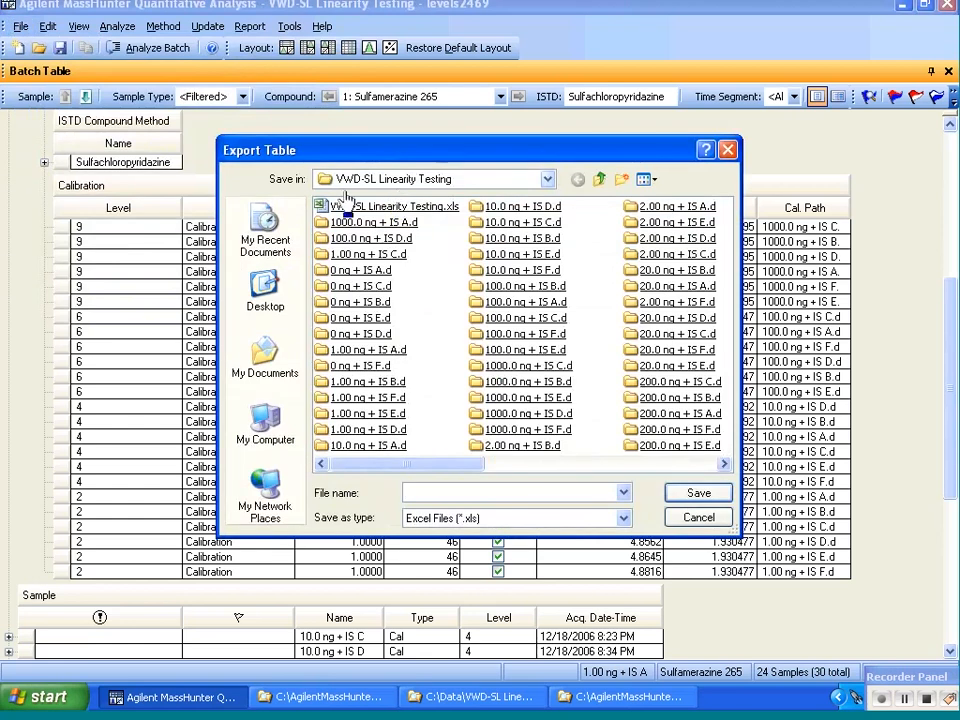
left_click(443, 494)
type("PrecisionRSDcaluc")
key("BackSpace")
key("BackSpace")
type("c")
key("Return")
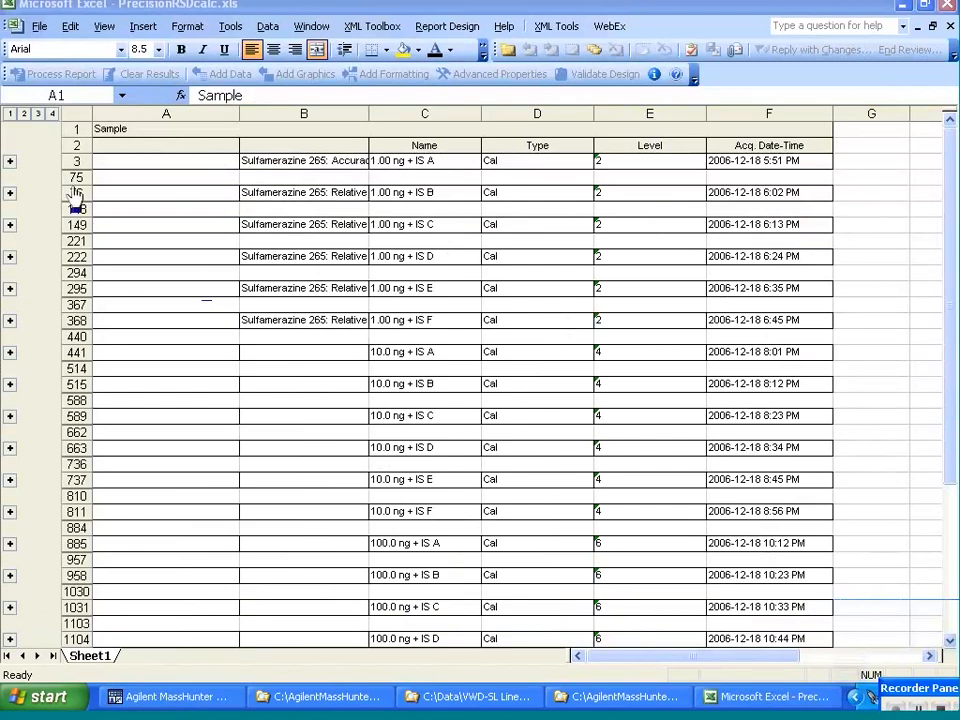
- In the exported Excel workbook, expand the outline groups of sample 1.00 ng + IS A and its Sulfamerazine 265 compound
left_click(9, 162)
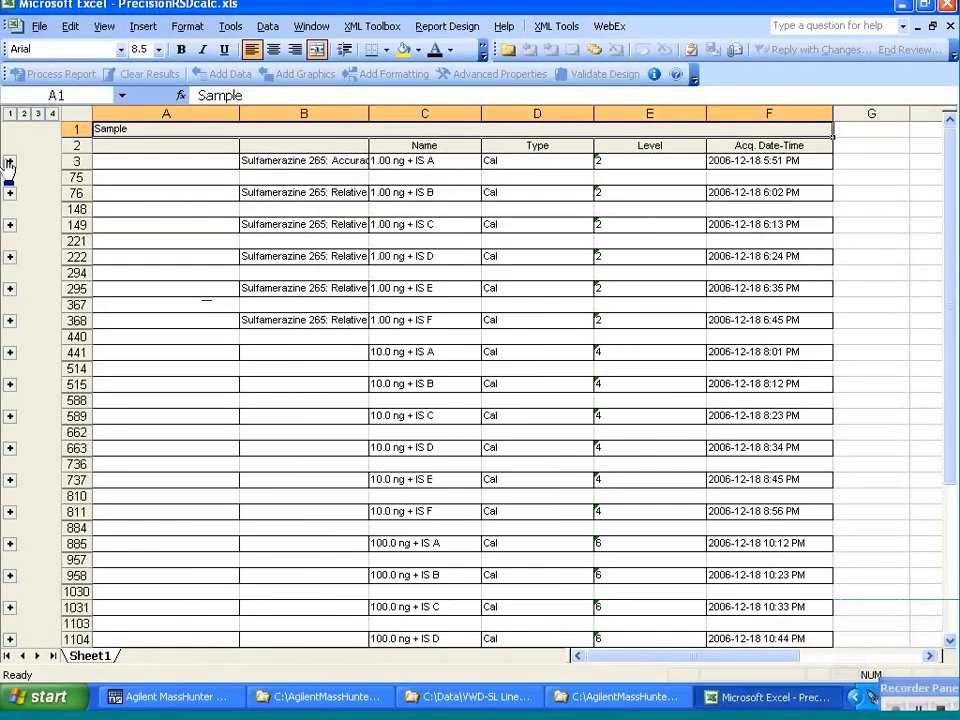
left_click(9, 162)
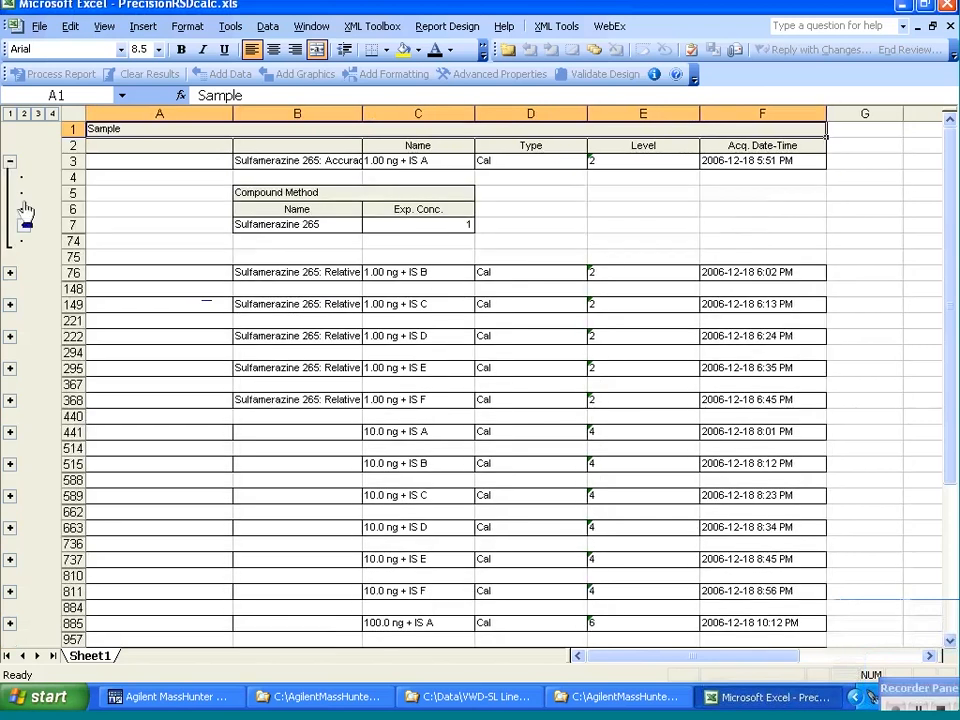
left_click(25, 224)
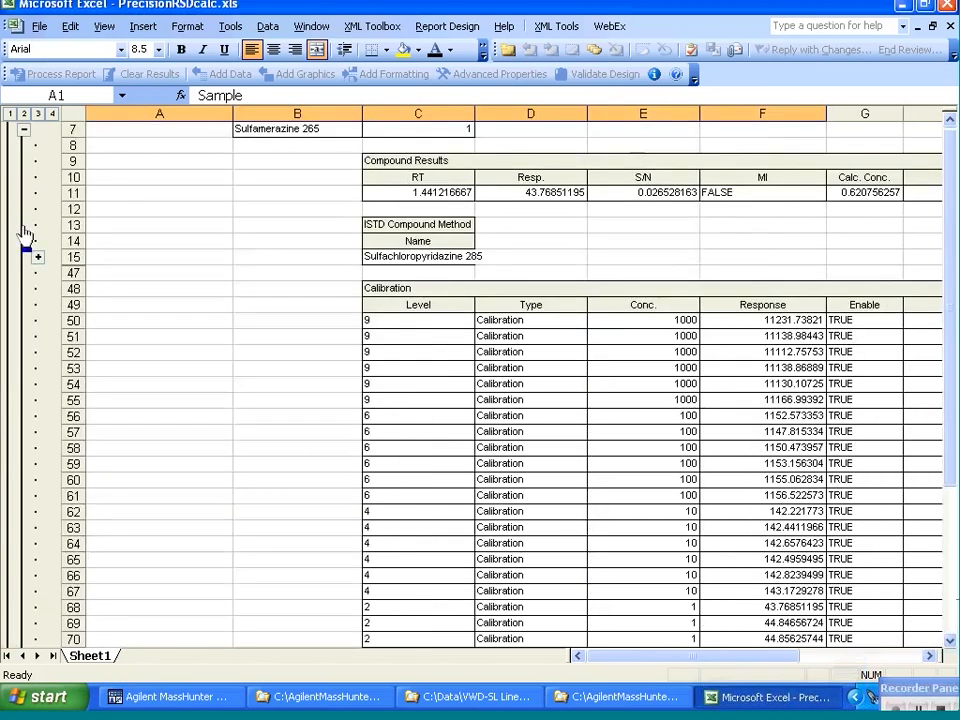
- Copy the complete Calibration table in rows 48 to 73, including its title and headers
left_click_drag(690, 658, 736, 667)
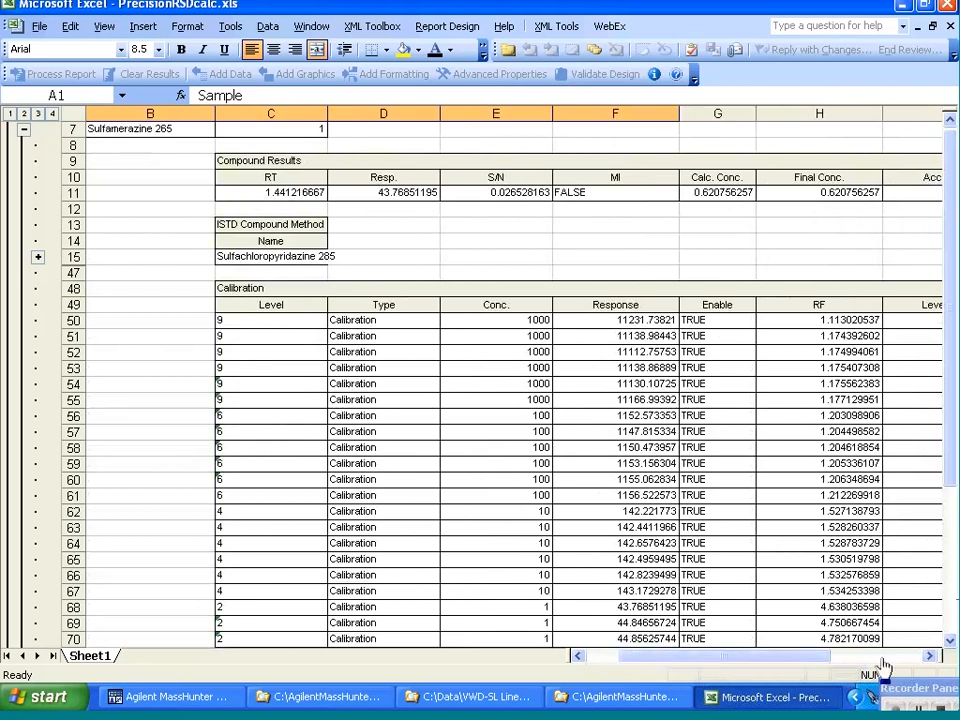
left_click(928, 656)
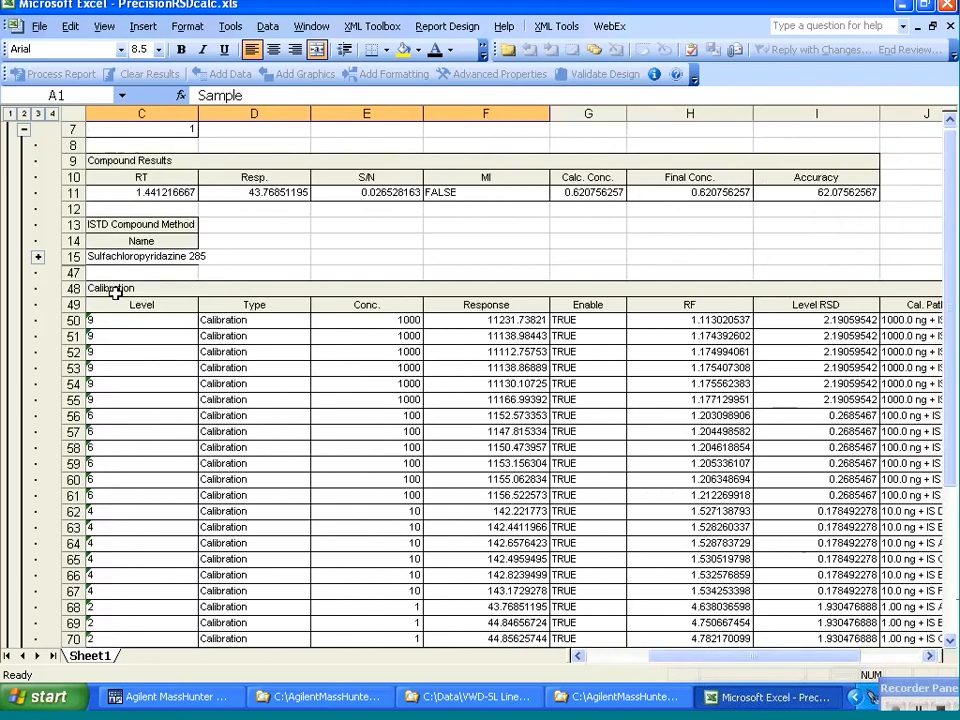
left_click_drag(122, 288, 639, 594)
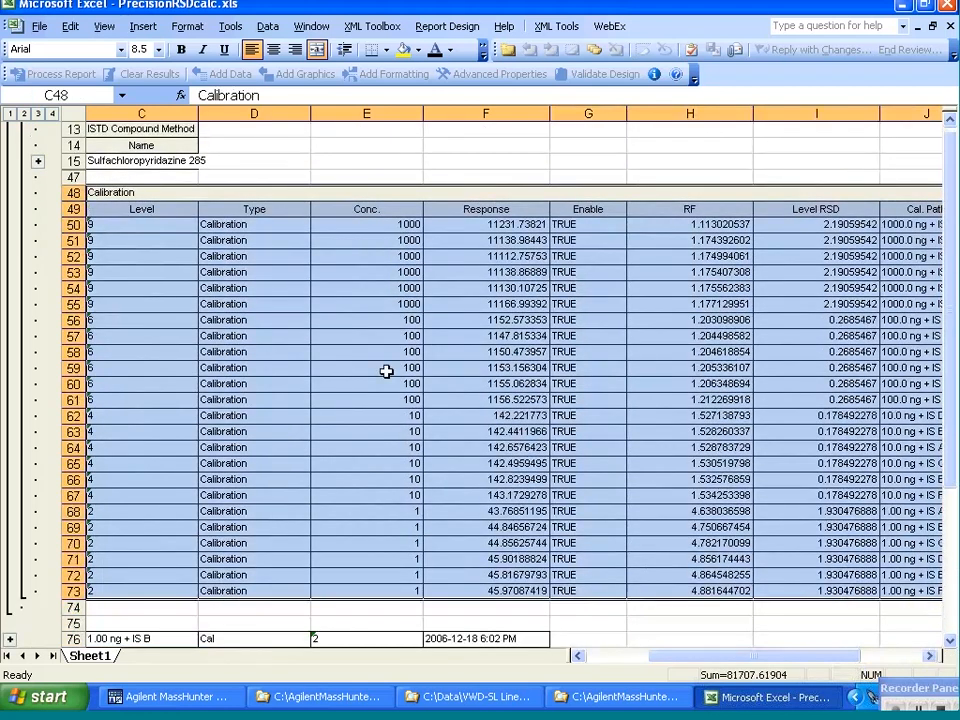
right_click(354, 360)
left_click(394, 393)
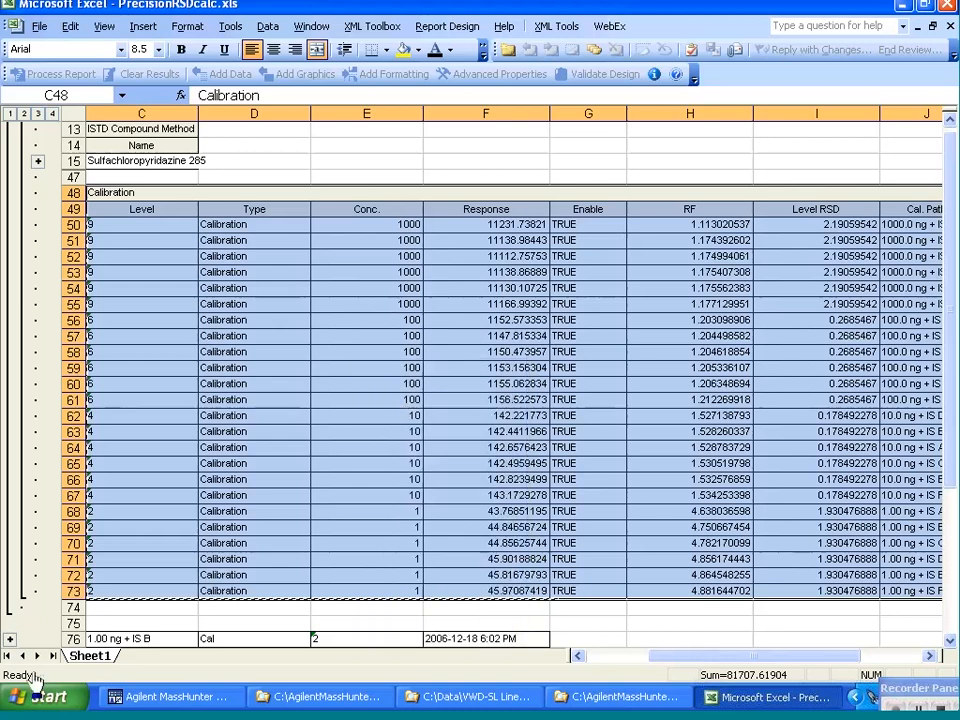
- Insert a new worksheet, paste the Calibration table at A1, and widen column H to fit the Cal. Path entries
right_click(96, 655)
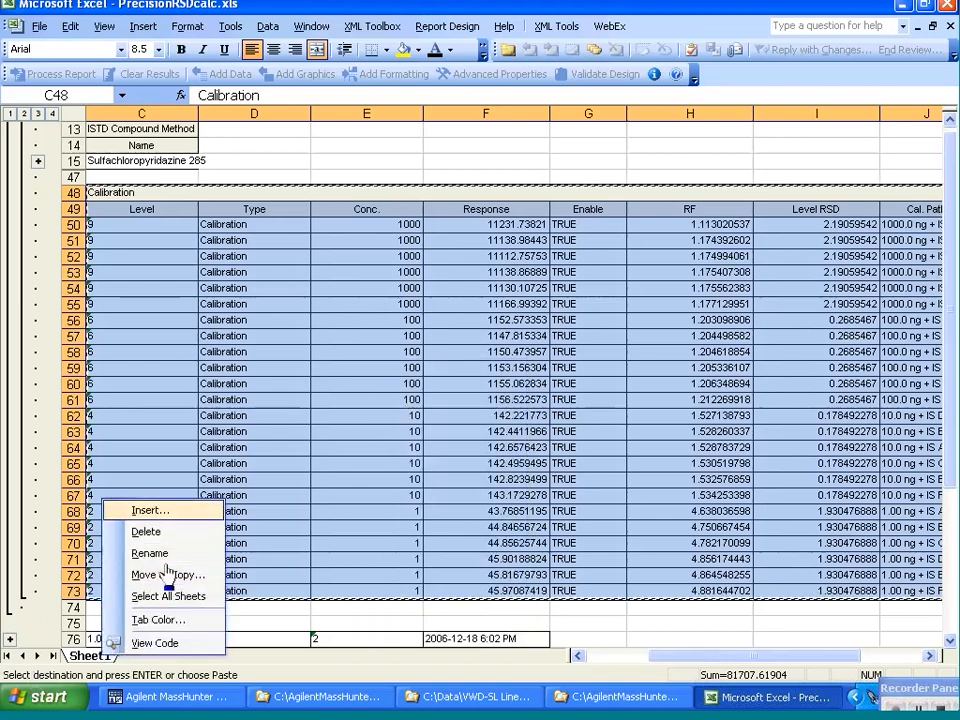
left_click(148, 511)
key("Return")
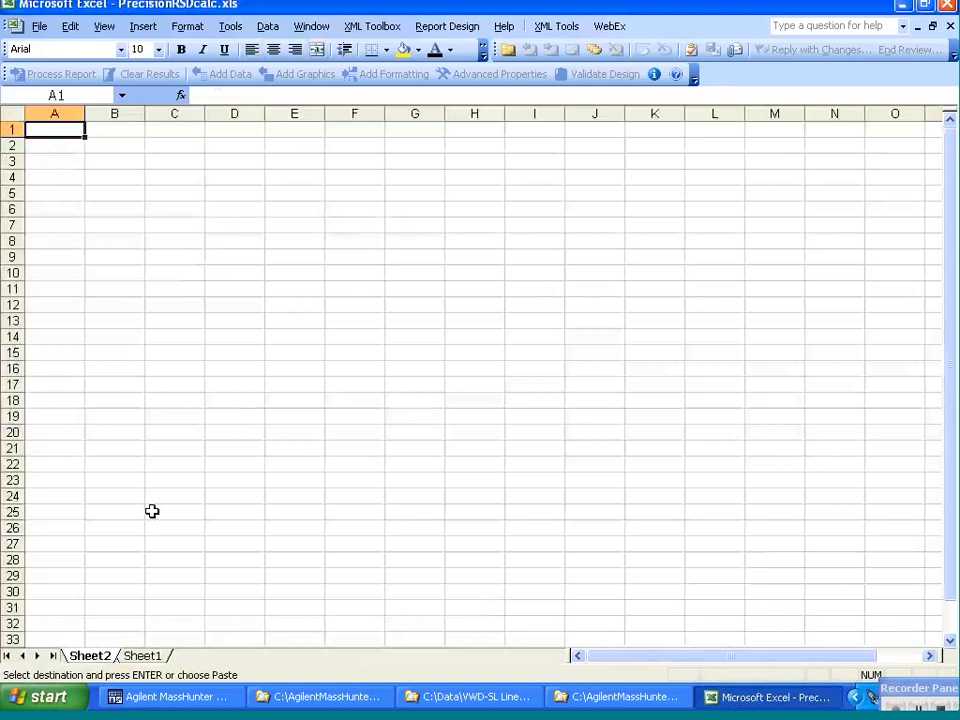
key("ctrl+v")
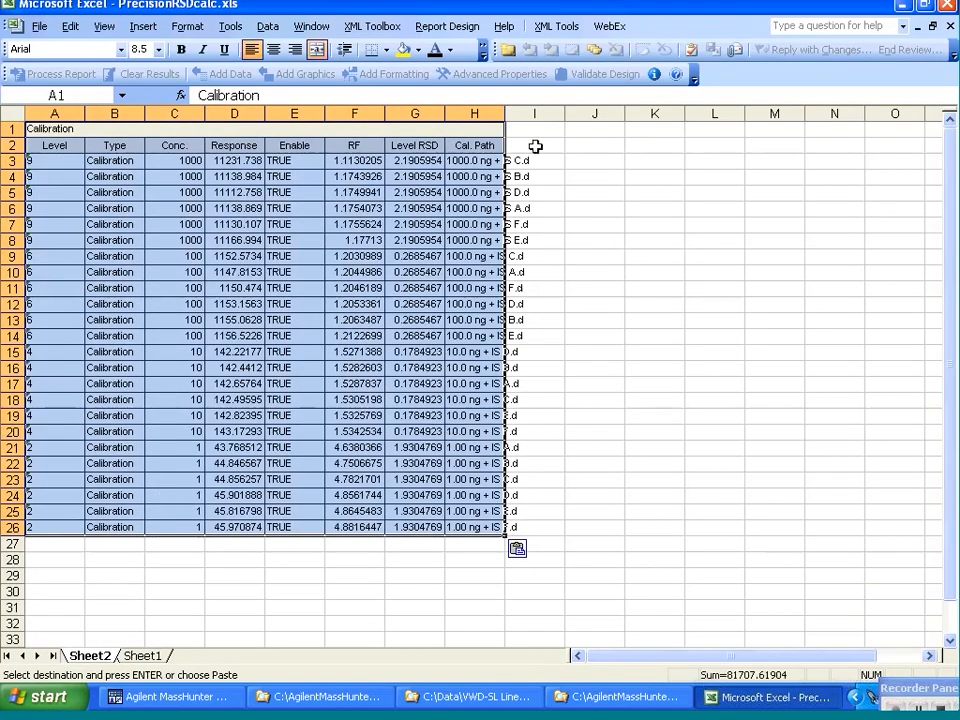
left_click_drag(500, 115, 566, 118)
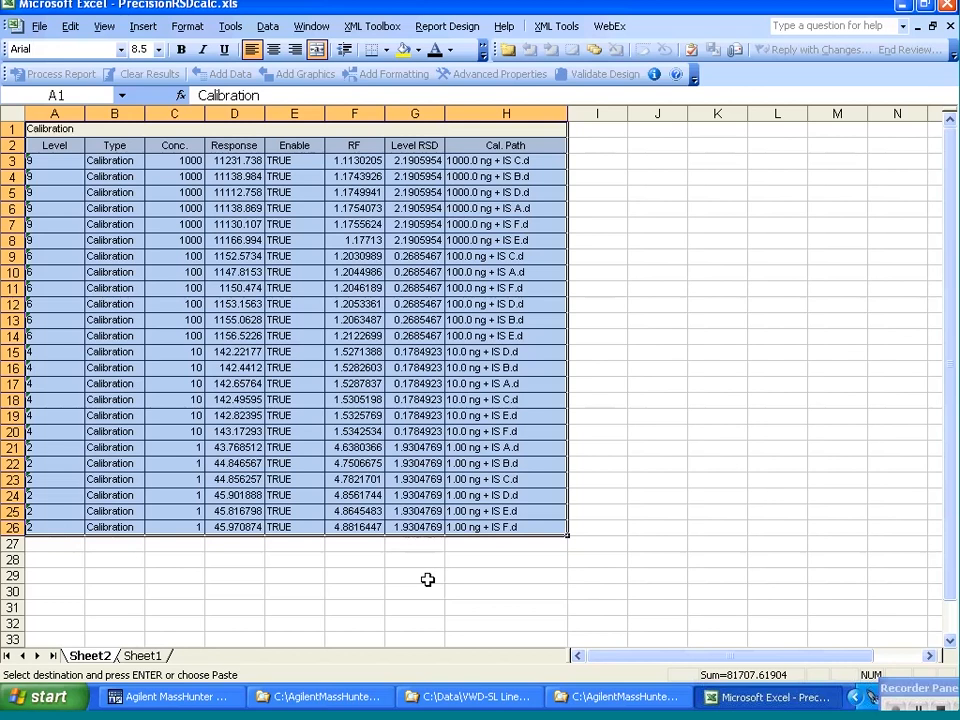
left_click(900, 697)
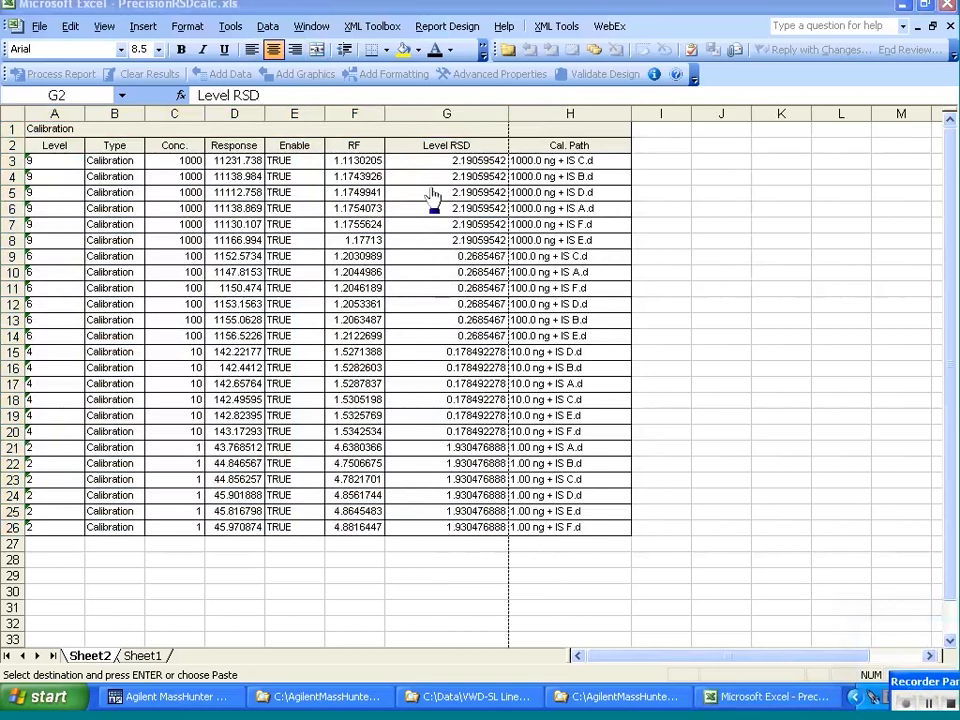
- Create a list from the Level RSD column, cells G2 to G26, with its header
left_click(431, 154)
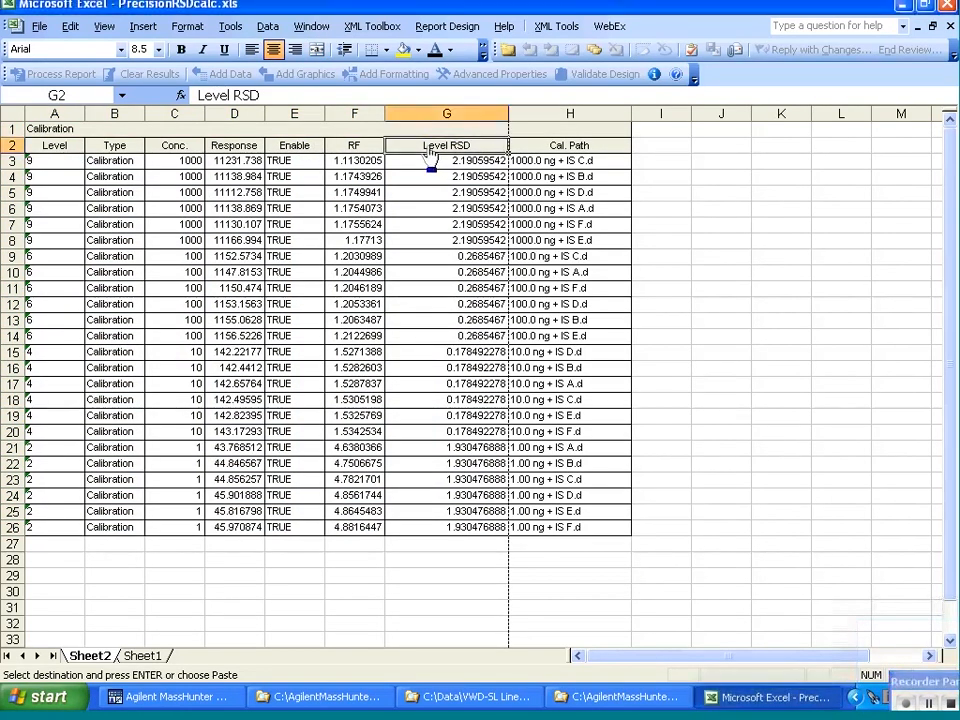
left_click_drag(431, 152, 447, 520)
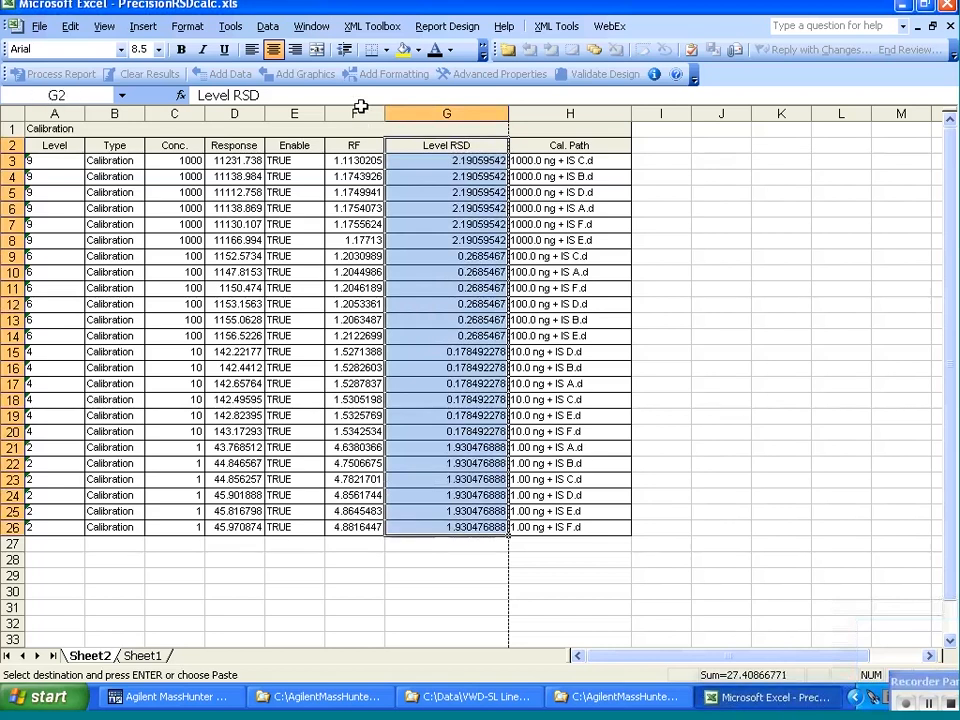
left_click(269, 27)
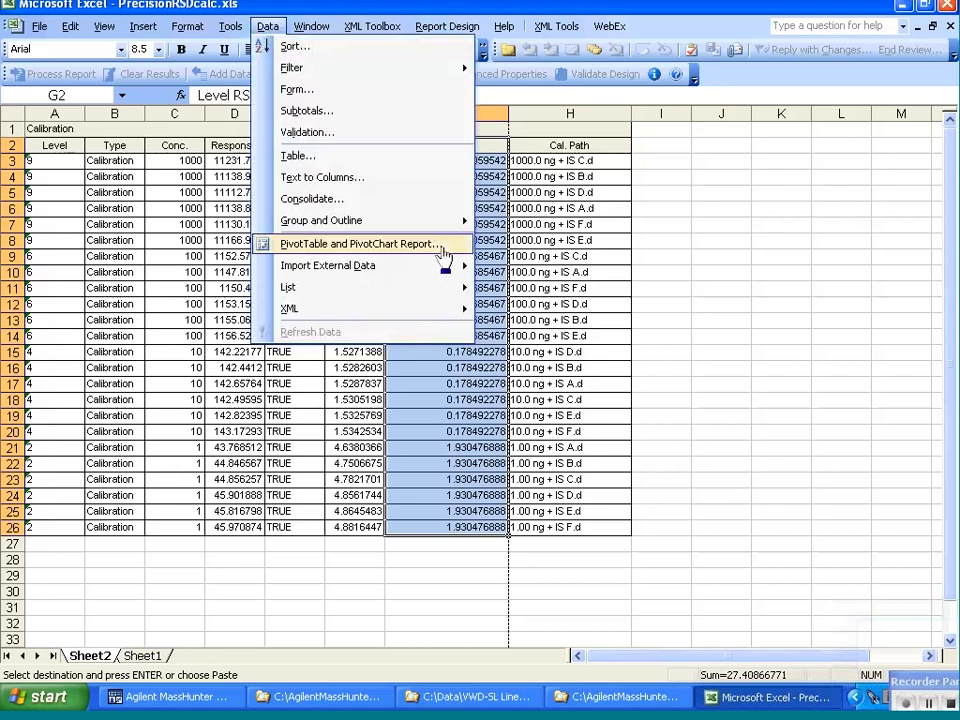
mouse_move(458, 288)
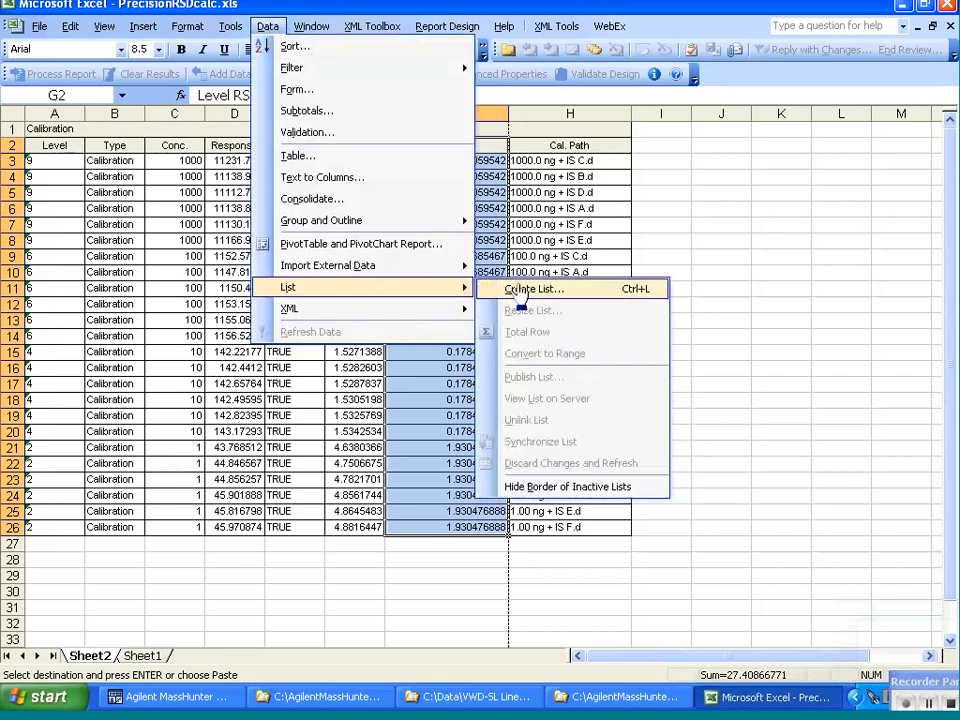
left_click(519, 290)
left_click(463, 302)
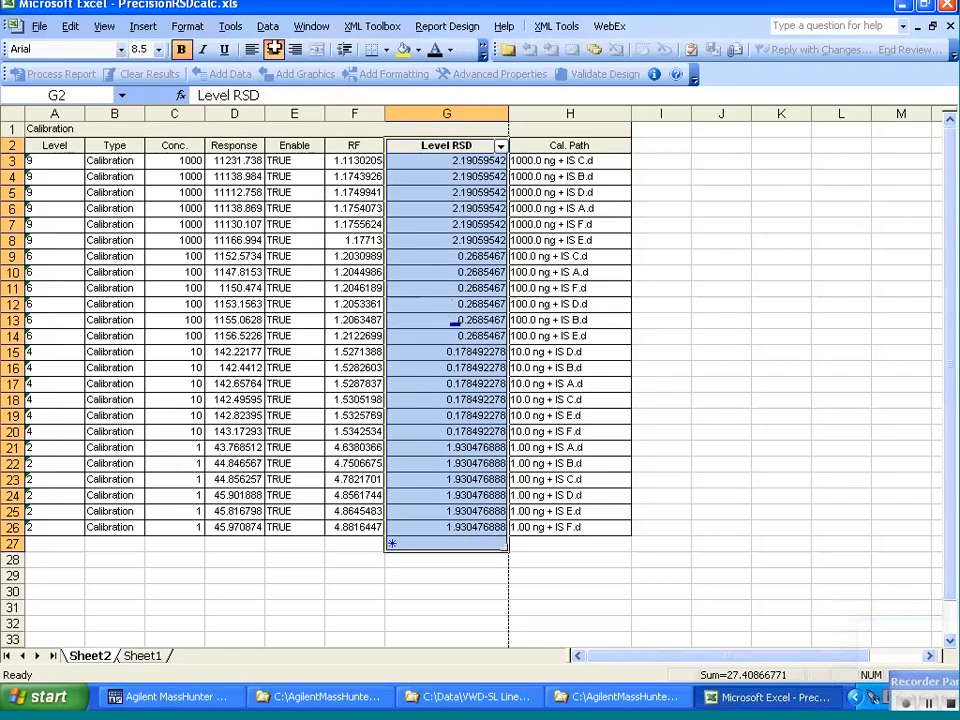
- Add a total row to the Level RSD list and set its function to Average
left_click(267, 27)
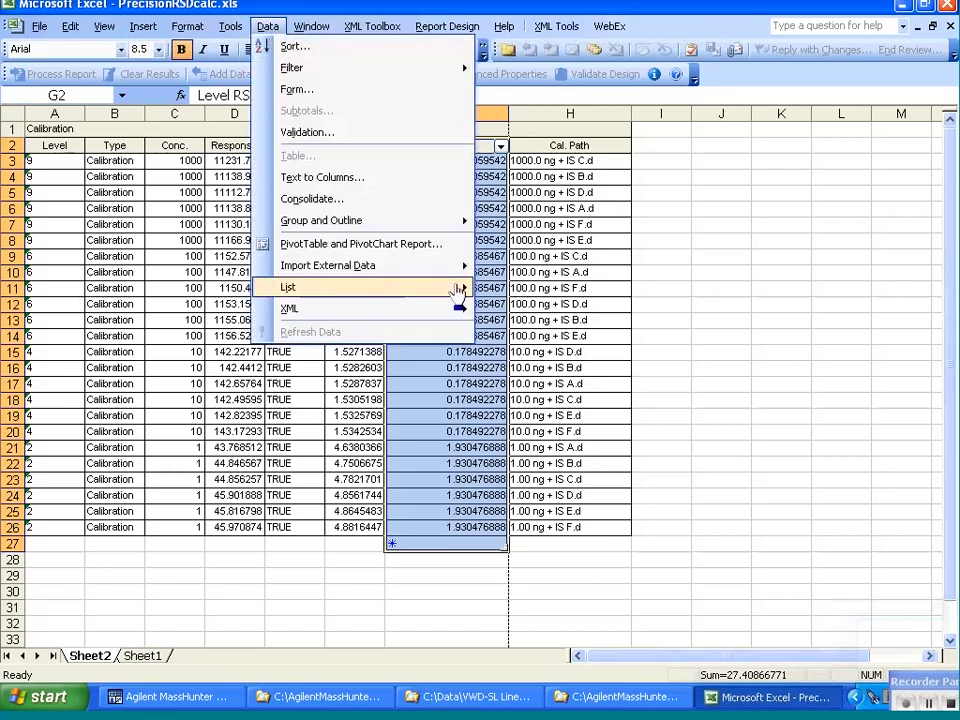
mouse_move(456, 290)
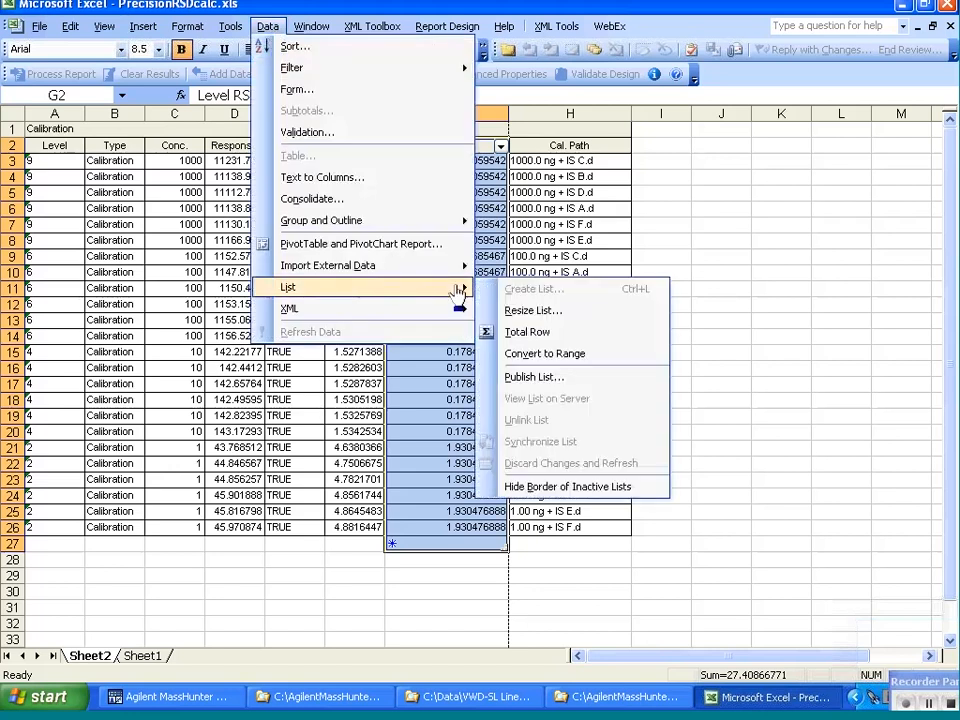
left_click(527, 332)
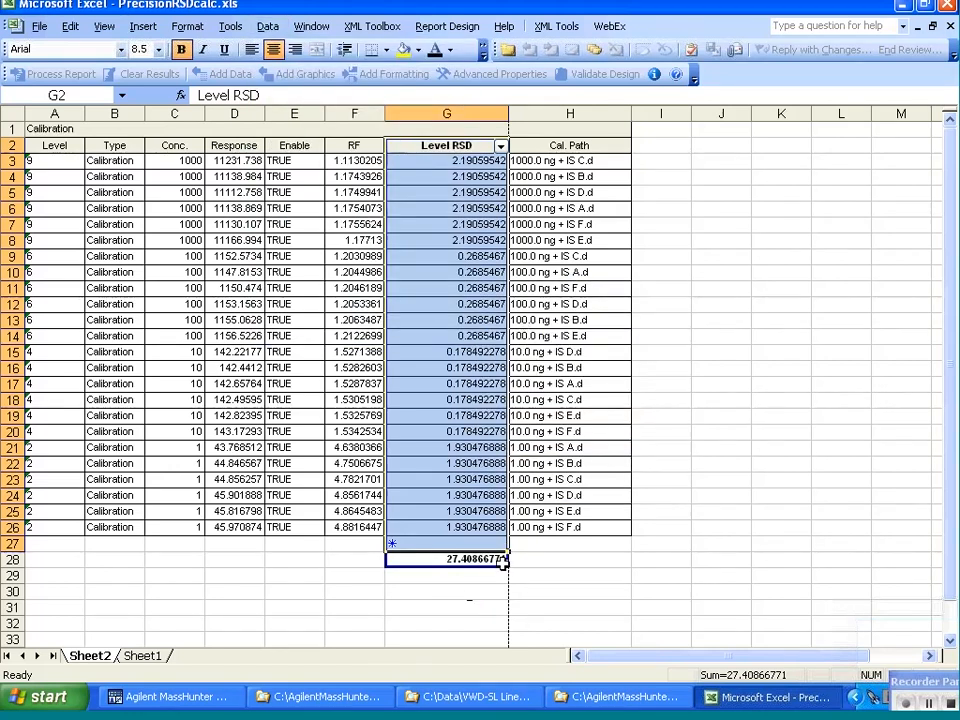
left_click(496, 560)
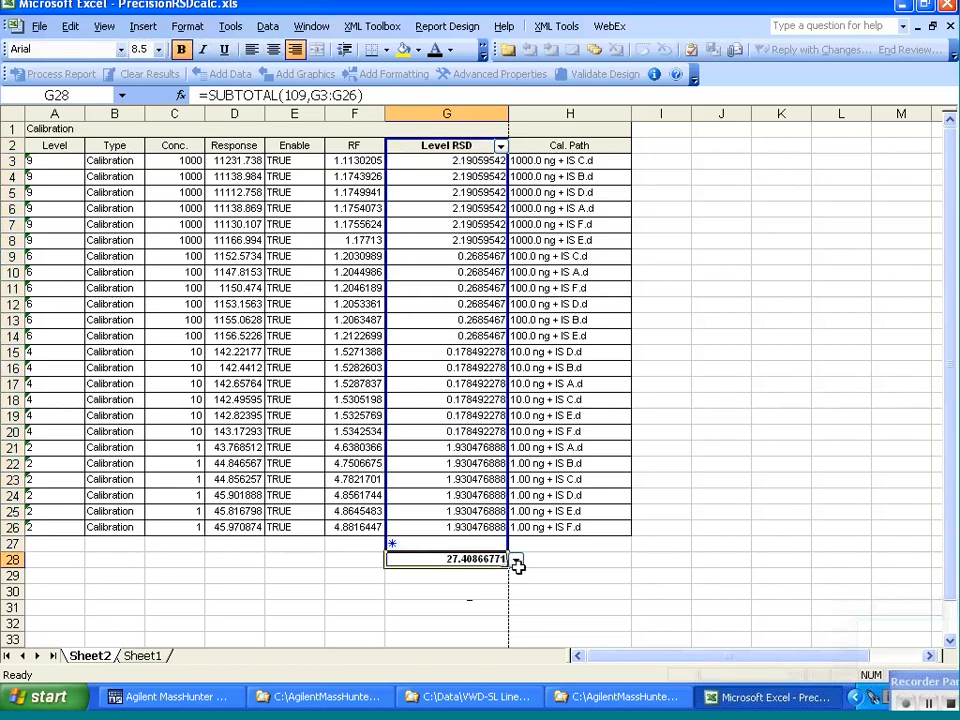
left_click(516, 561)
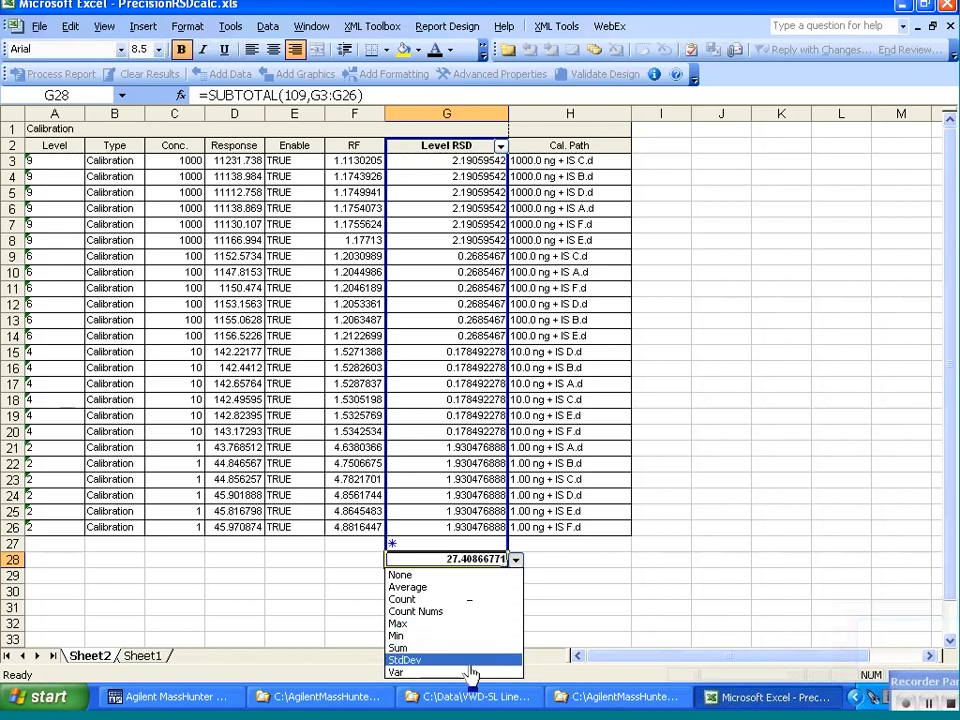
left_click(434, 588)
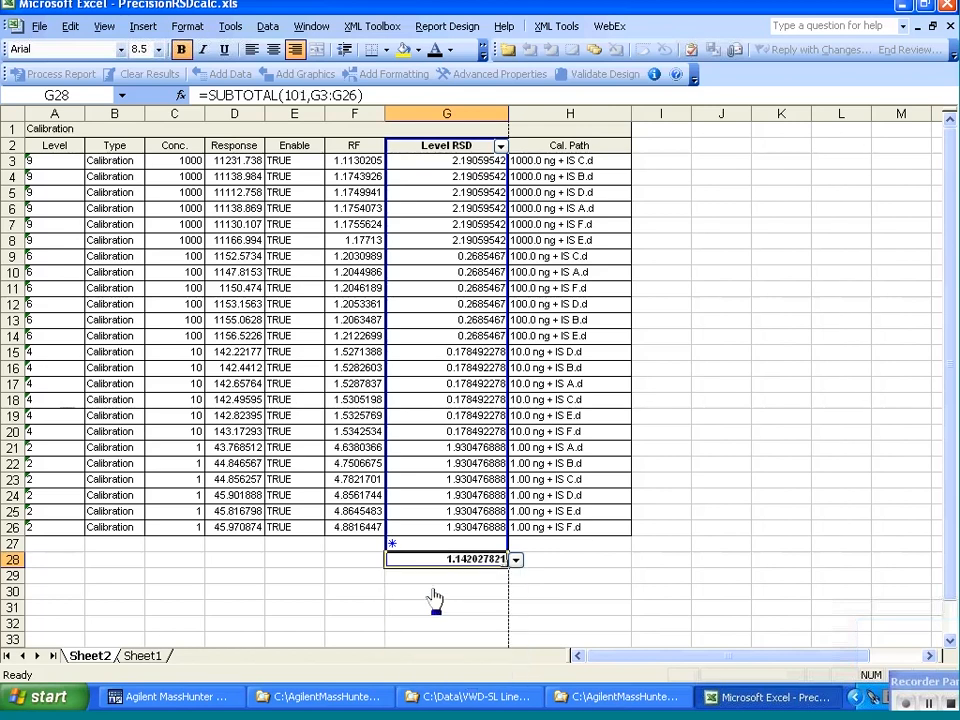
left_click(452, 588)
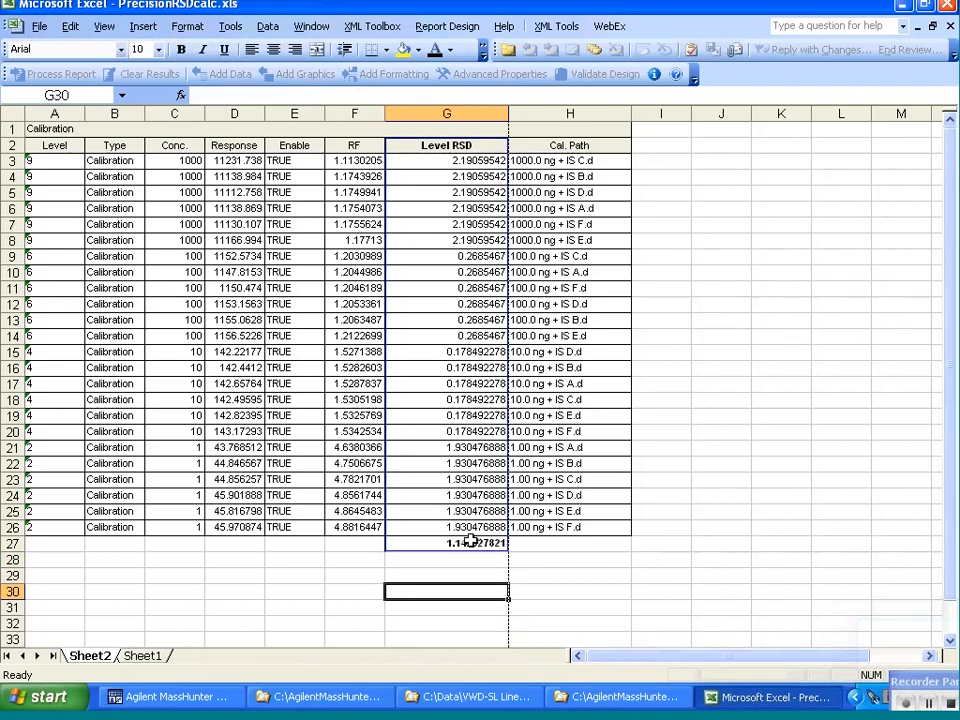
left_click(602, 574)
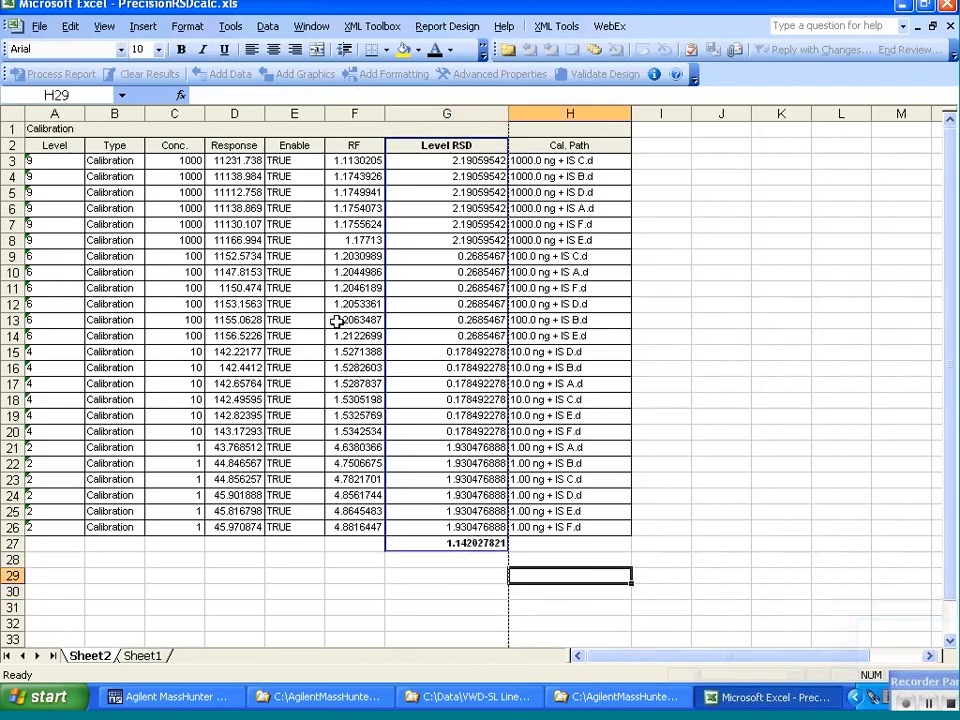
- Open the print preview of the sheet with the calibration data and averaged Level RSD
left_click(38, 26)
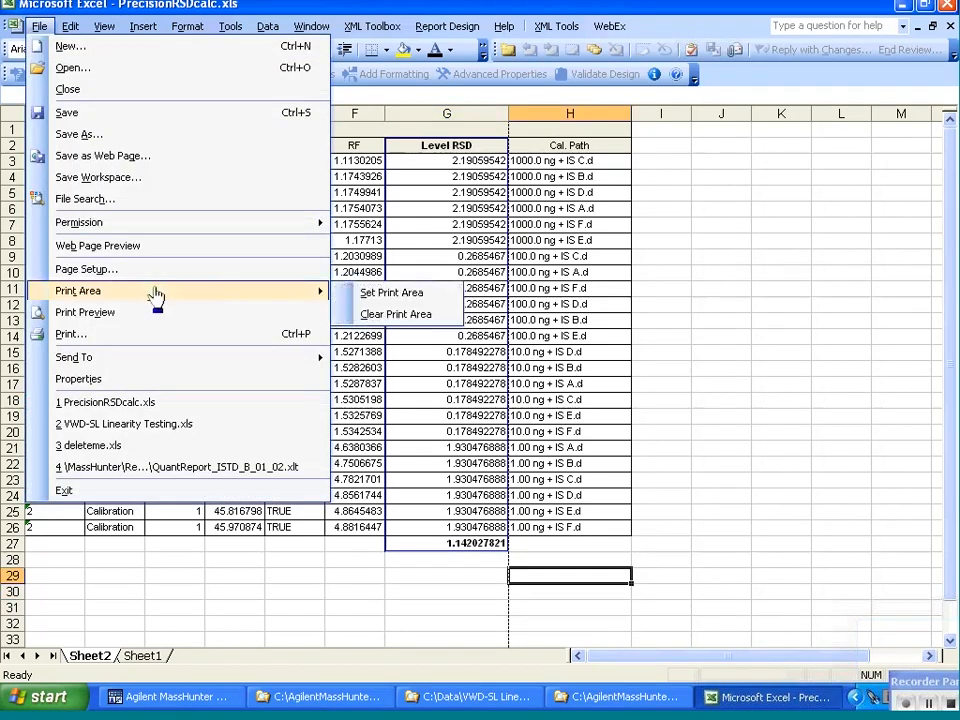
left_click(200, 313)
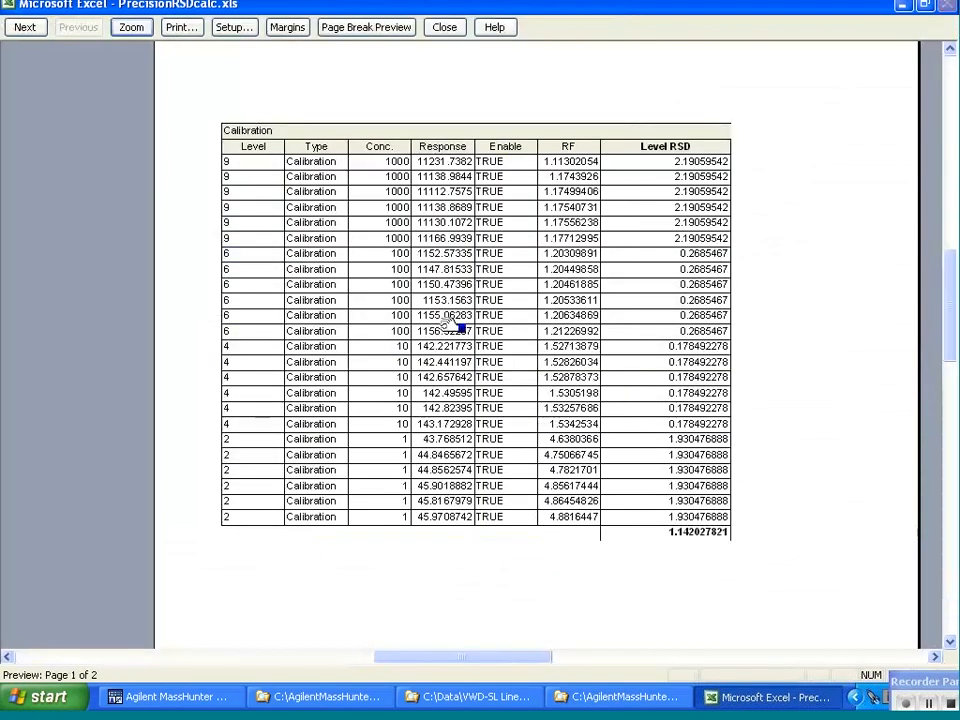